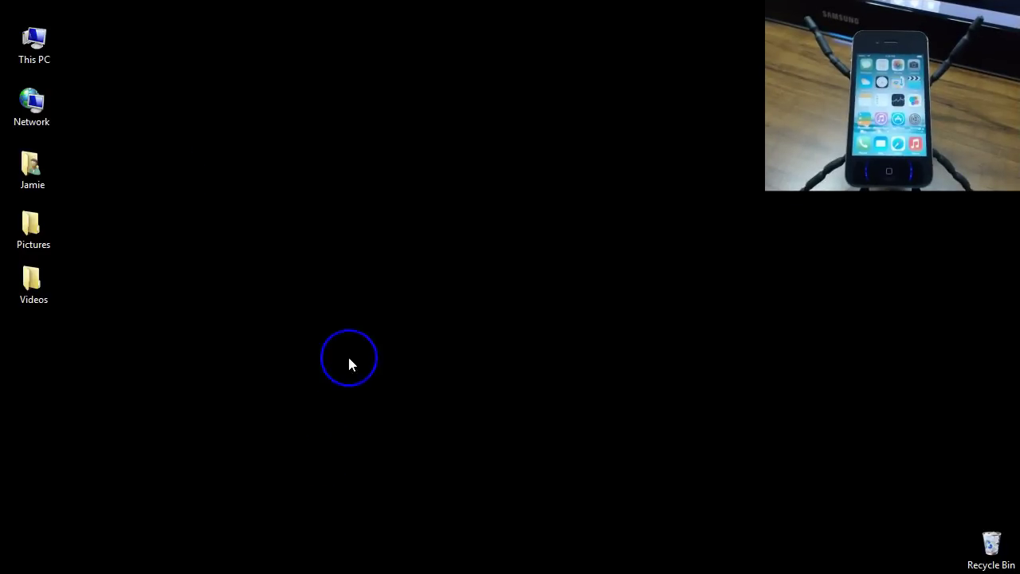
Check the computer's system information from This PC's properties, then close it.
right_click(37, 39)
left_click(110, 203)
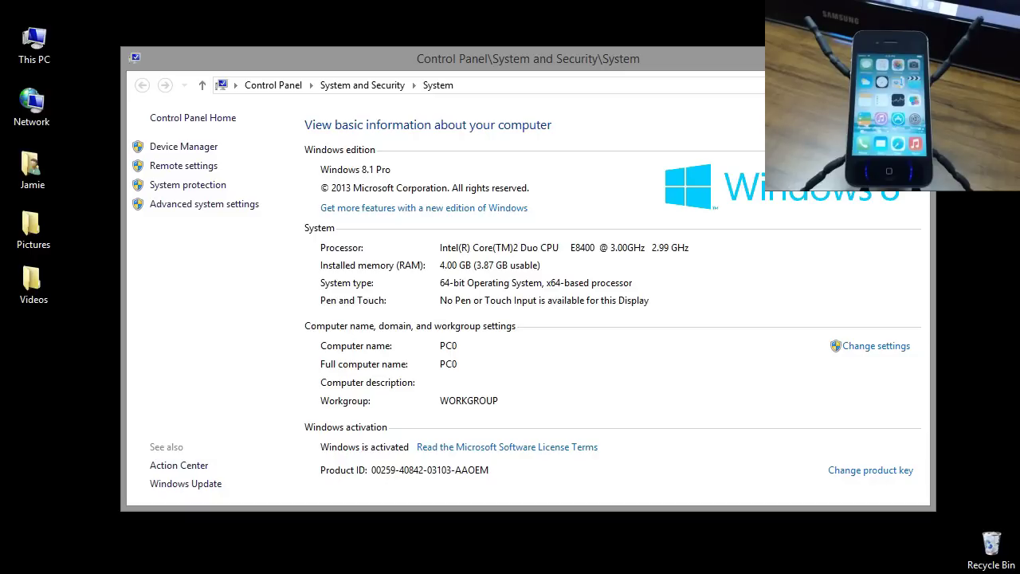
left_click(916, 58)
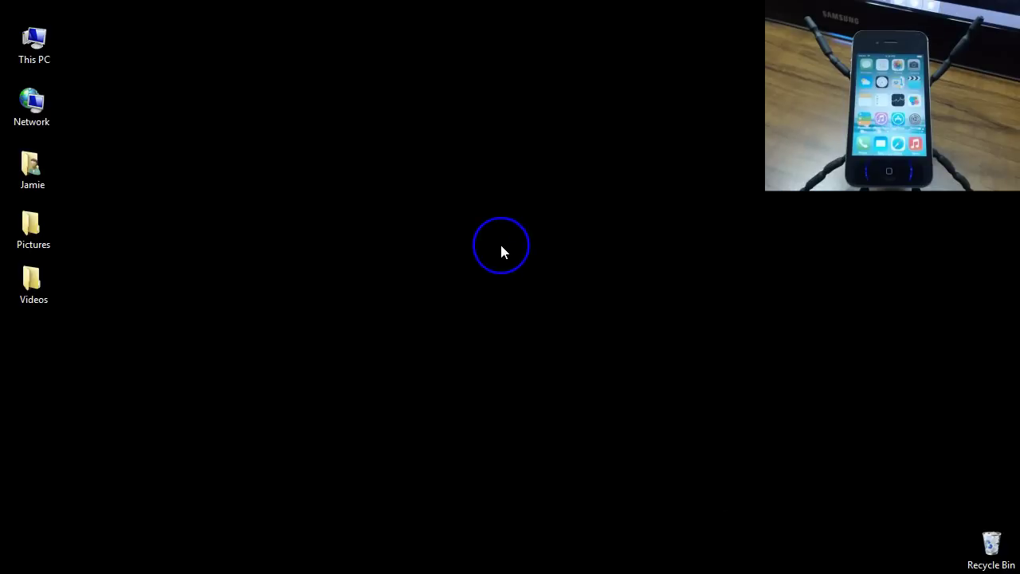
double_click(21, 62)
Confirm desktop icon settings in Personalization, then open This PC on the screen's right side.
right_click(181, 187)
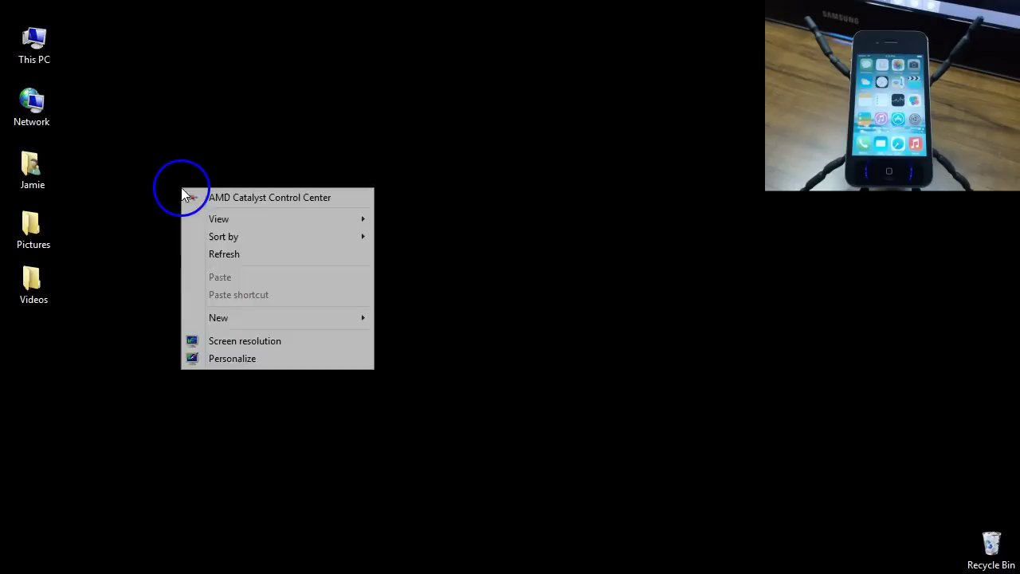
left_click(232, 358)
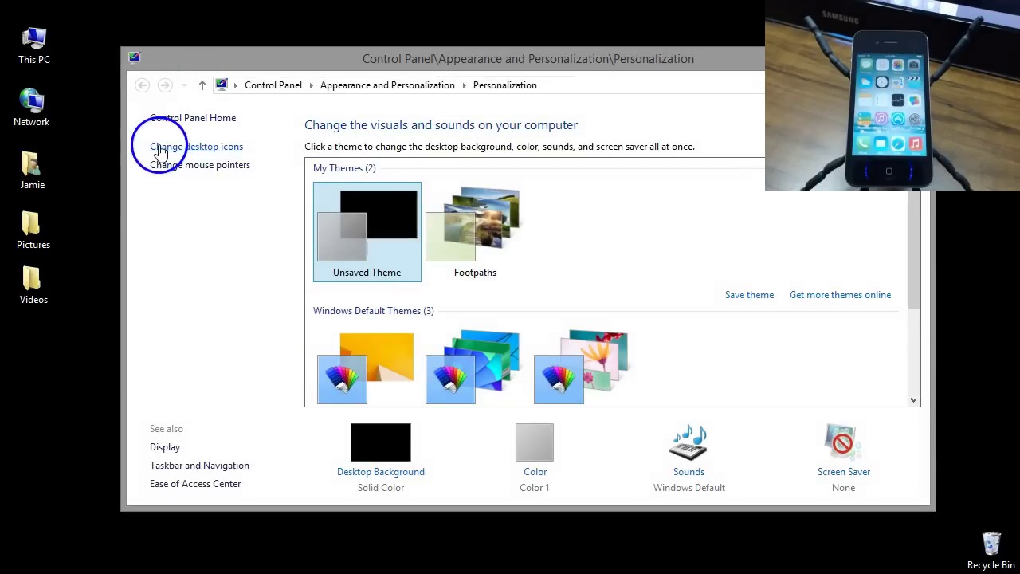
left_click(212, 152)
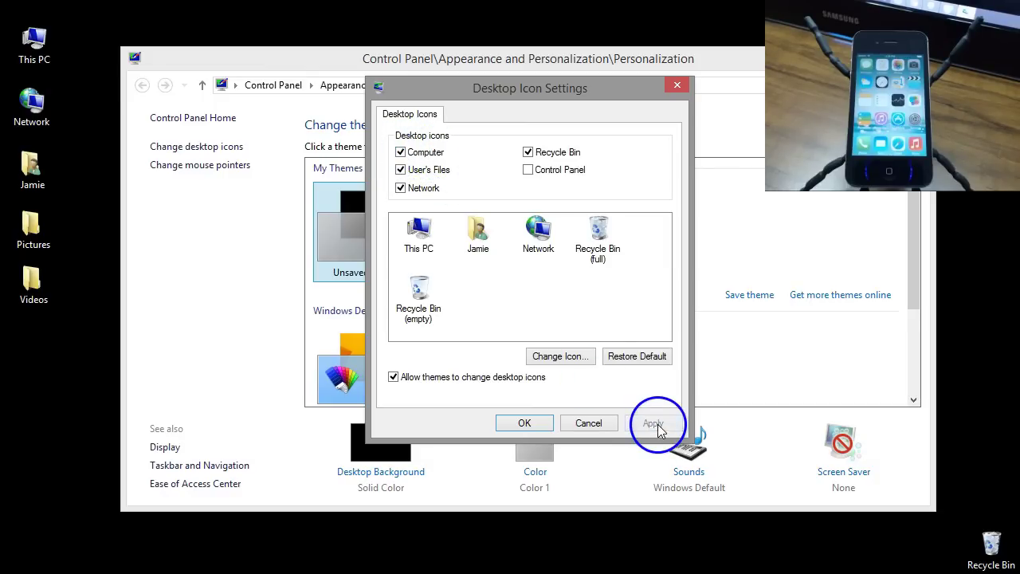
left_click(525, 423)
left_click(916, 57)
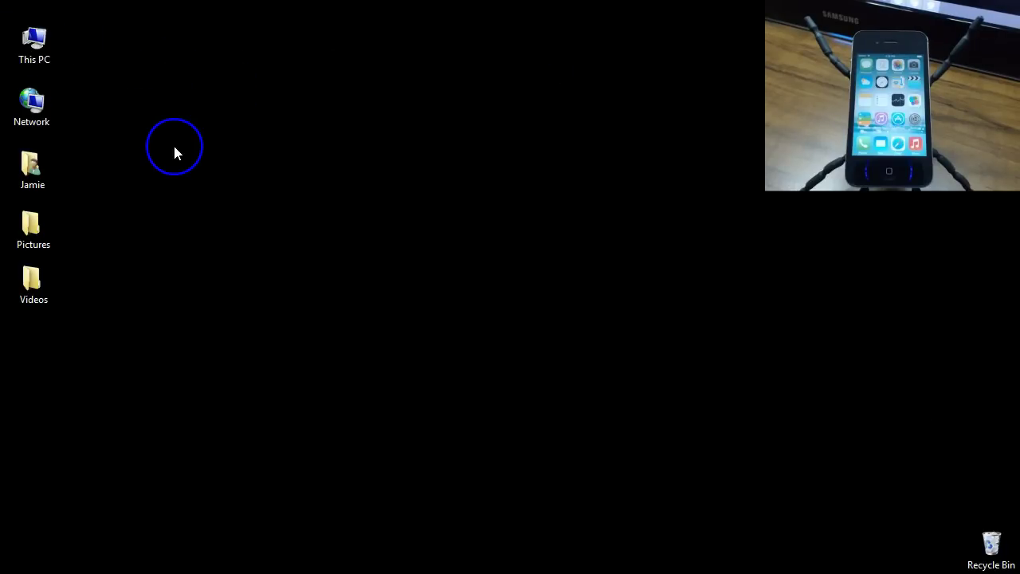
double_click(39, 47)
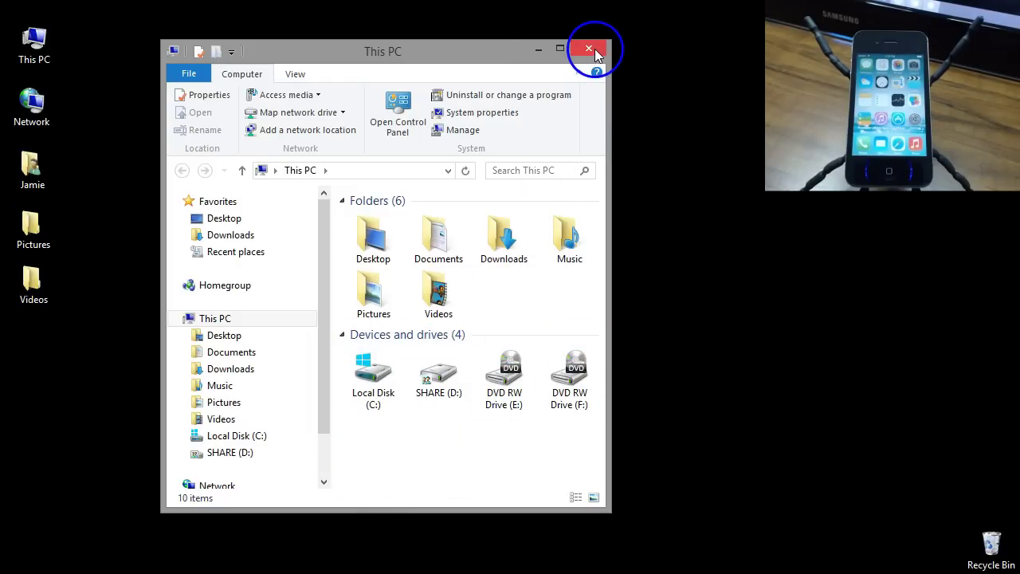
left_click_drag(506, 51, 892, 49)
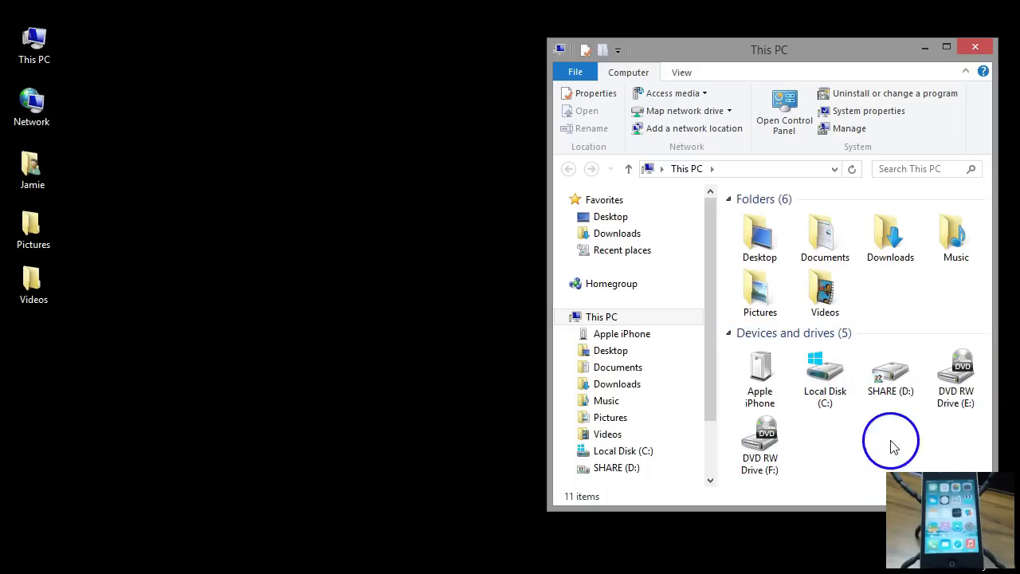
Browse Apple iPhone > Internal Storage > DCIM > 860OKMZO to reach its six camera files.
double_click(768, 383)
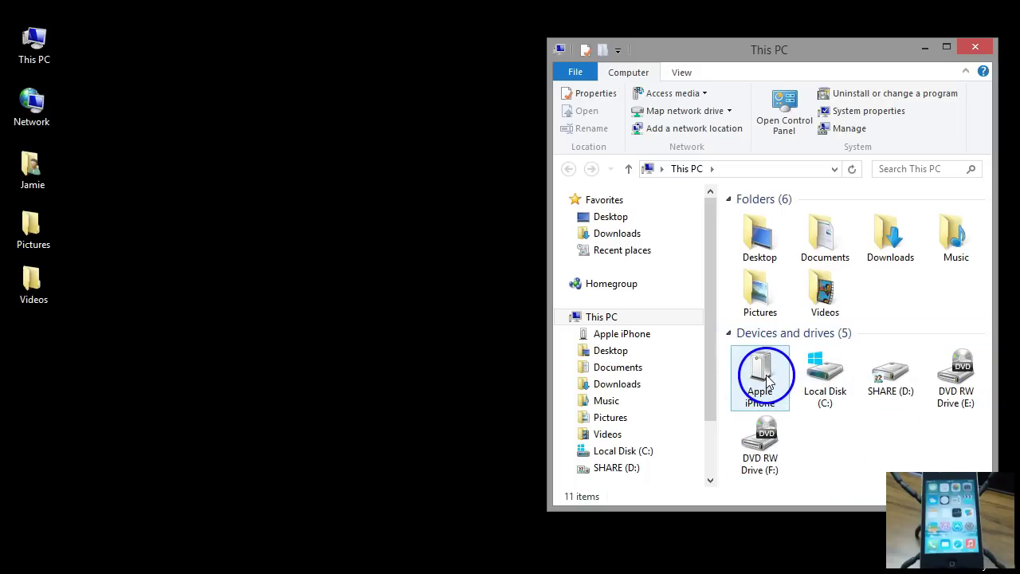
left_click(804, 224)
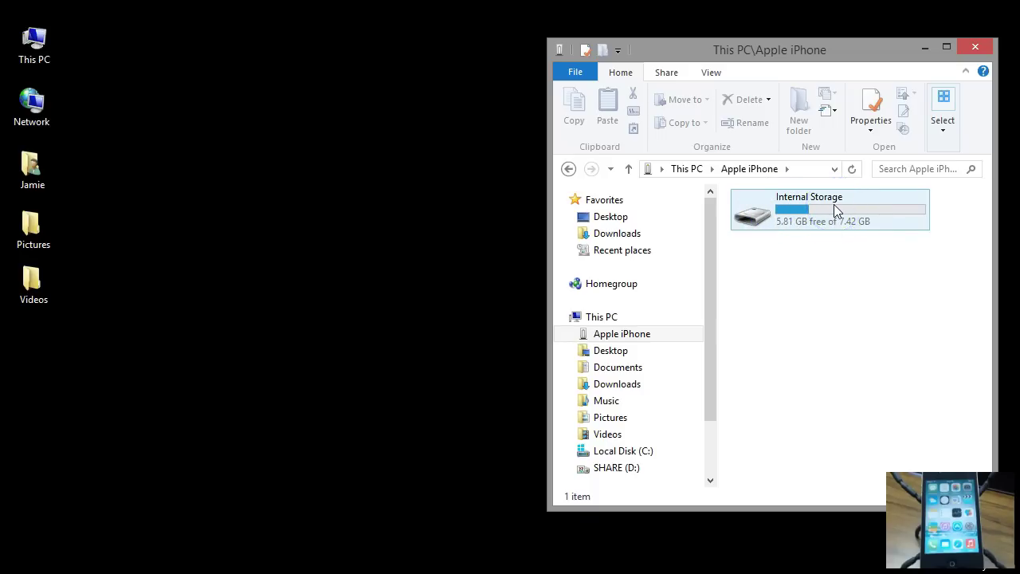
left_click_drag(834, 204, 765, 215)
double_click(764, 217)
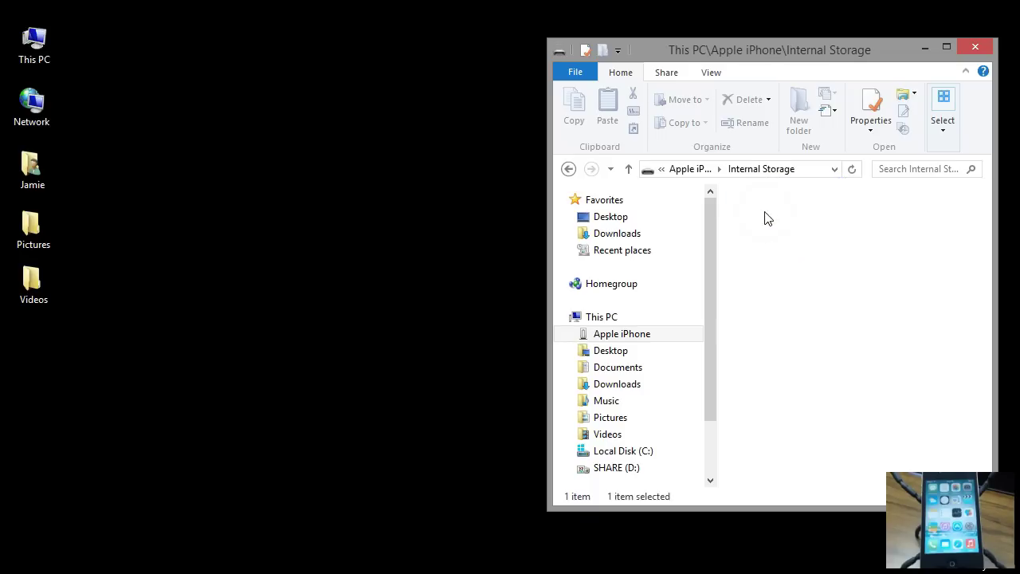
double_click(765, 214)
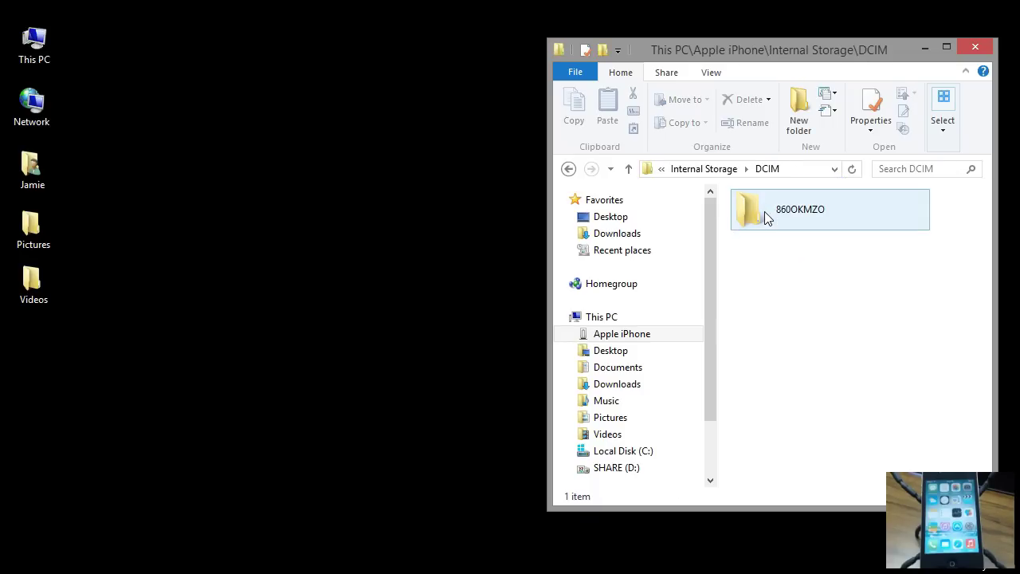
left_click_drag(807, 212, 798, 217)
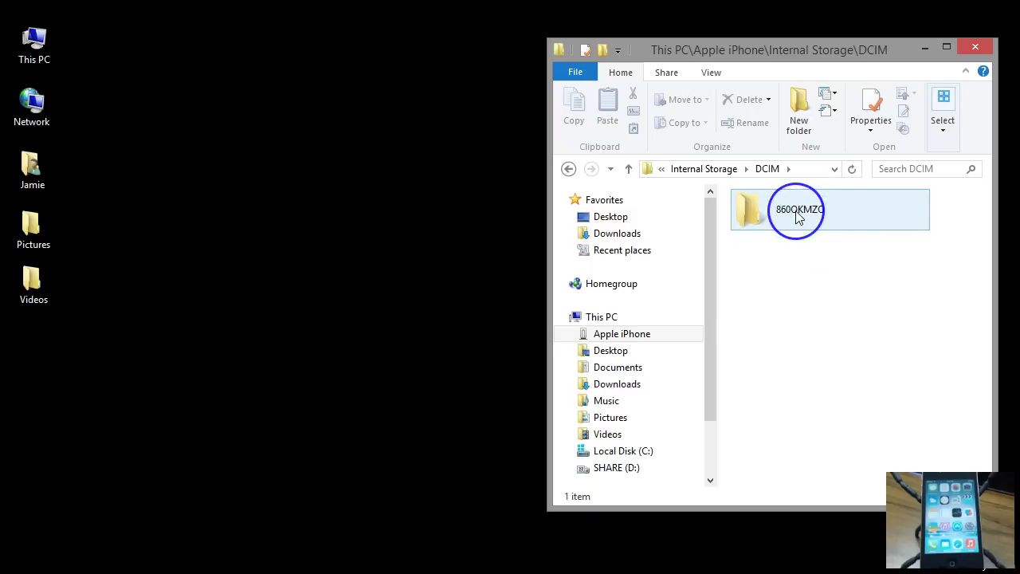
double_click(797, 217)
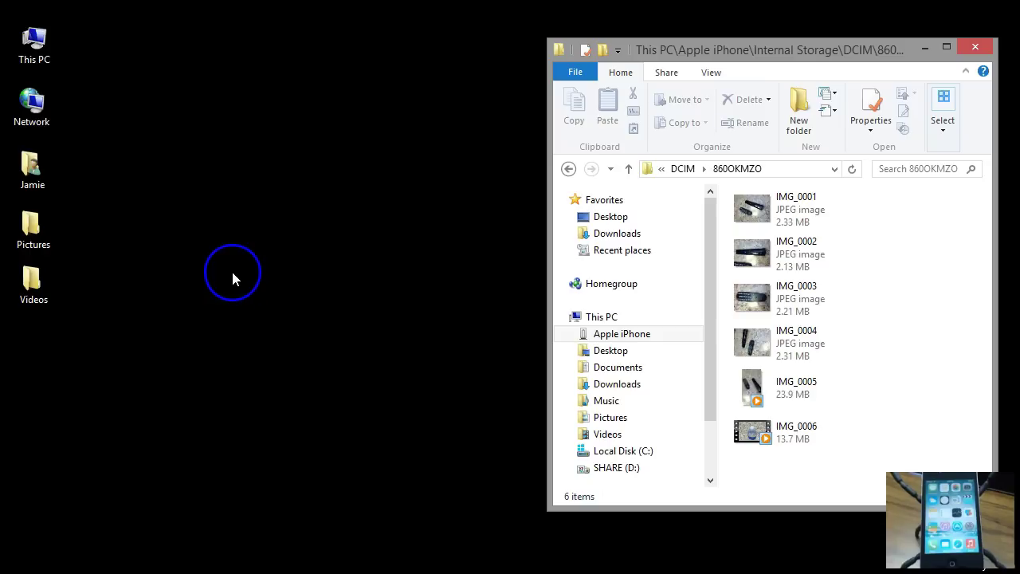
Open Pictures in a new window on the left, then select files in the iPhone folder.
double_click(34, 225)
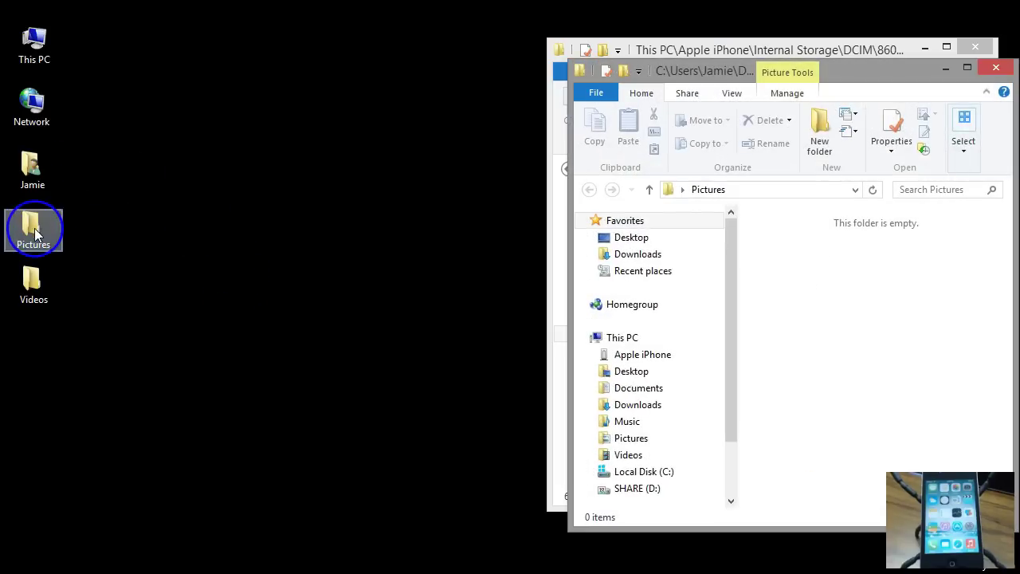
left_click(642, 70)
mouse_move(699, 70)
left_mouse_down()
mouse_move(206, 50)
mouse_move(206, 59)
left_mouse_up()
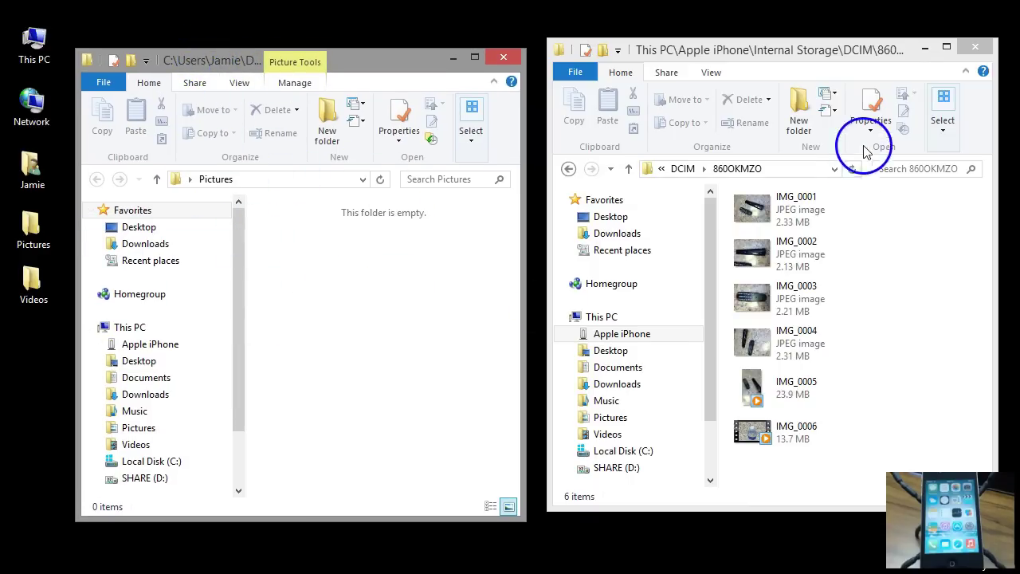
left_click(849, 68)
left_click(799, 399)
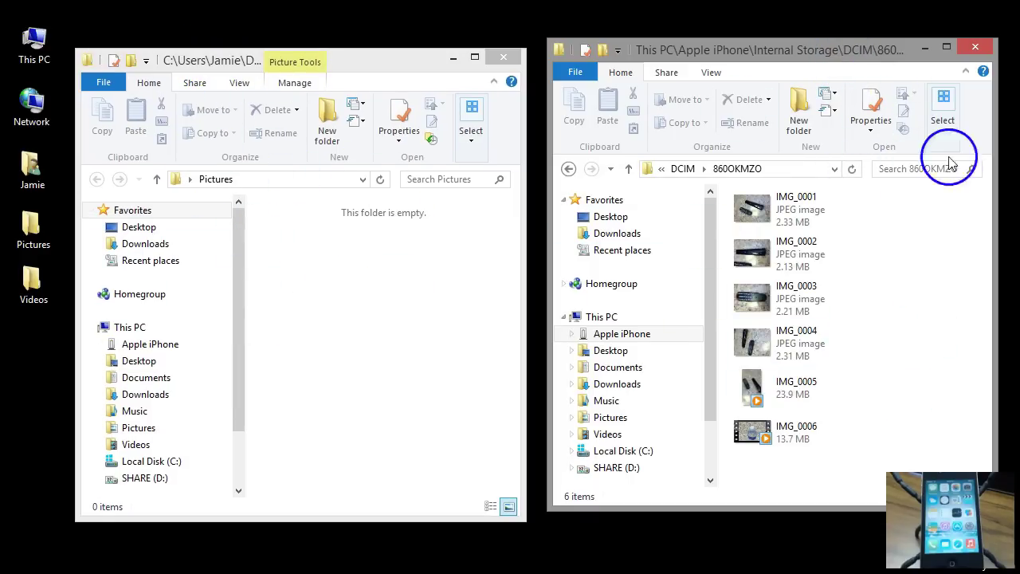
left_click(784, 221)
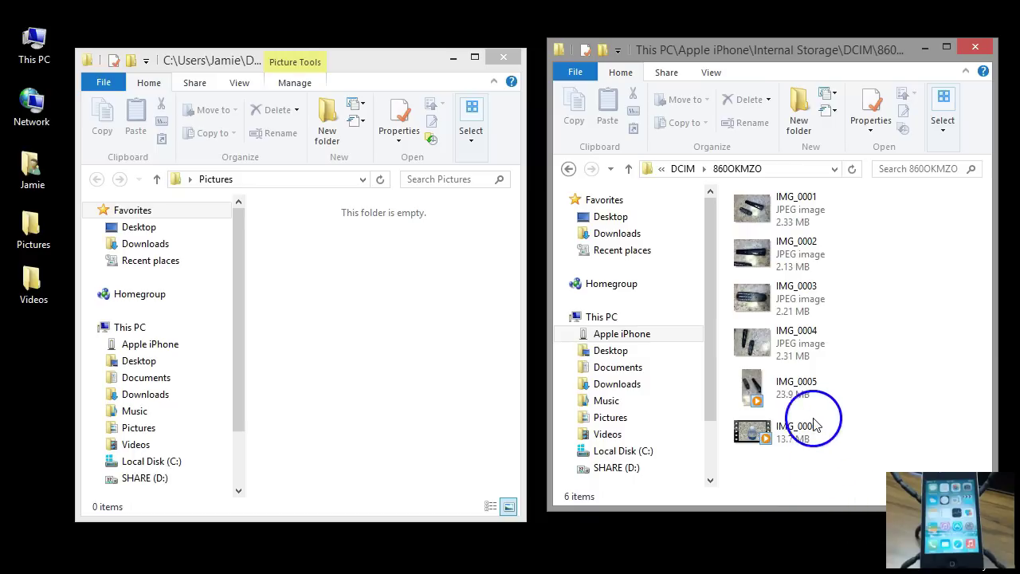
Select all six iPhone files, IMG_0001 to IMG_0006, using Select all.
left_click_drag(883, 483, 830, 408)
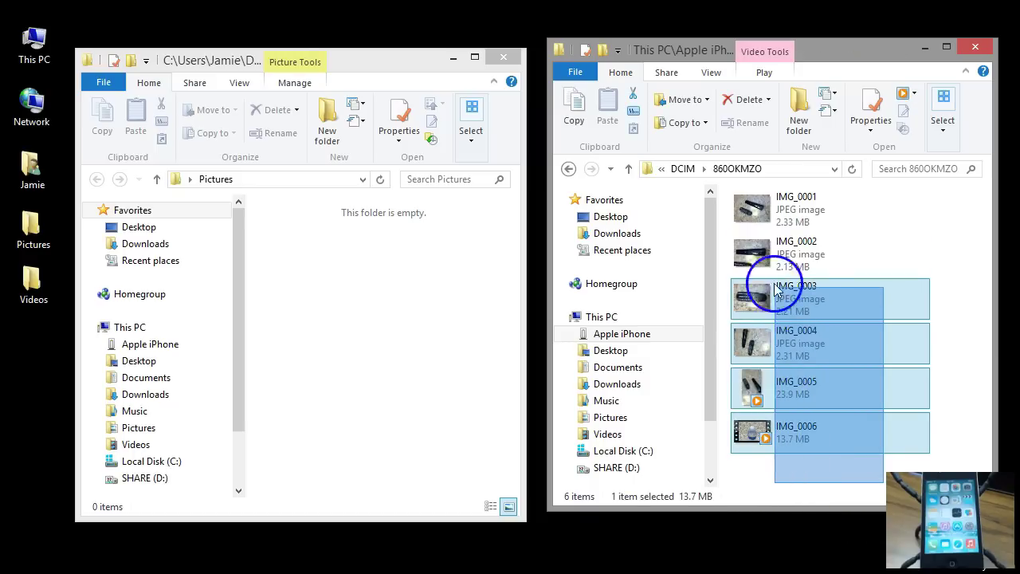
left_click_drag(775, 289, 737, 182)
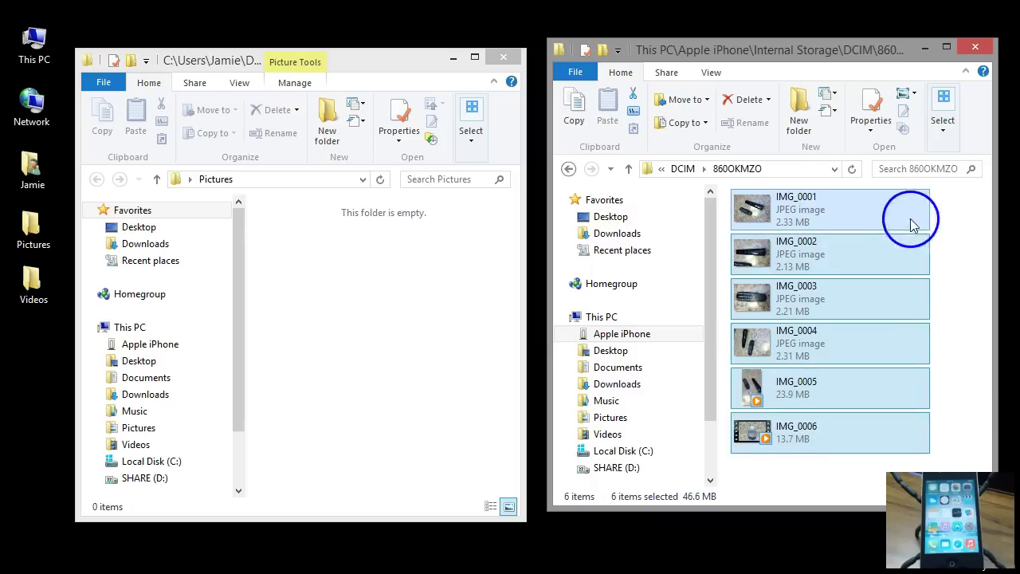
left_click(797, 476)
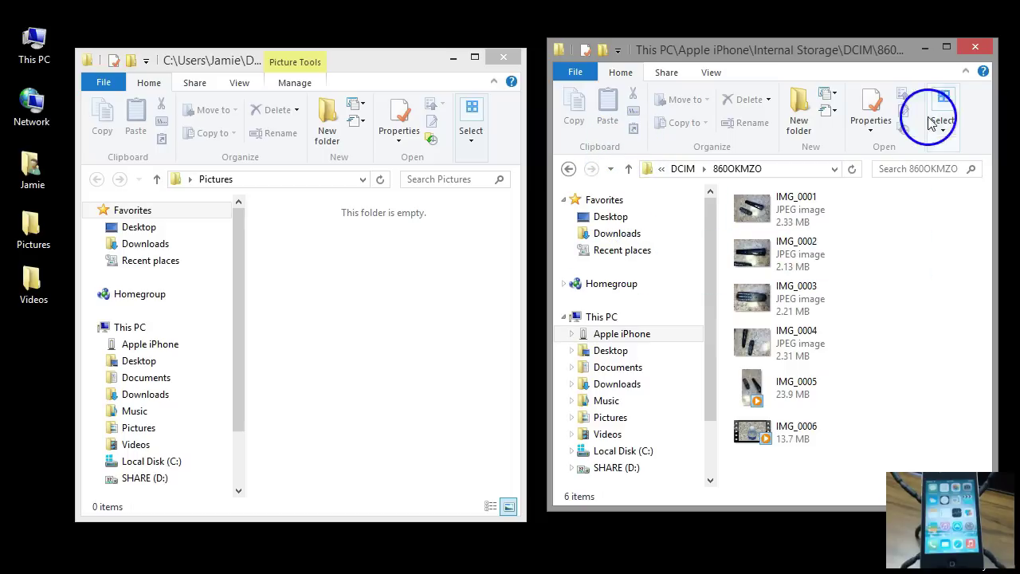
left_click(943, 97)
left_click(953, 164)
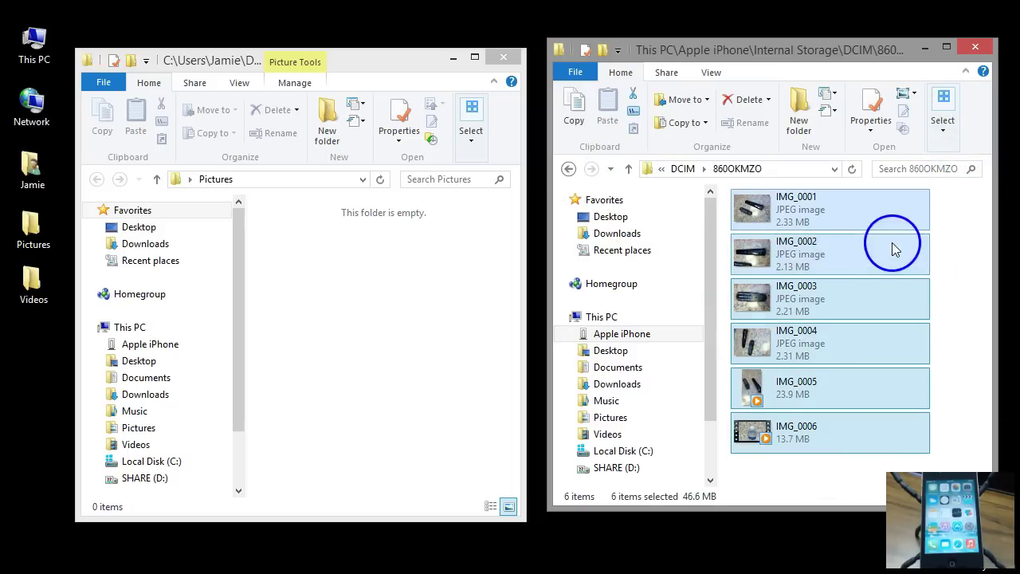
Cut the six selected iPhone files from their context menu.
right_click(844, 297)
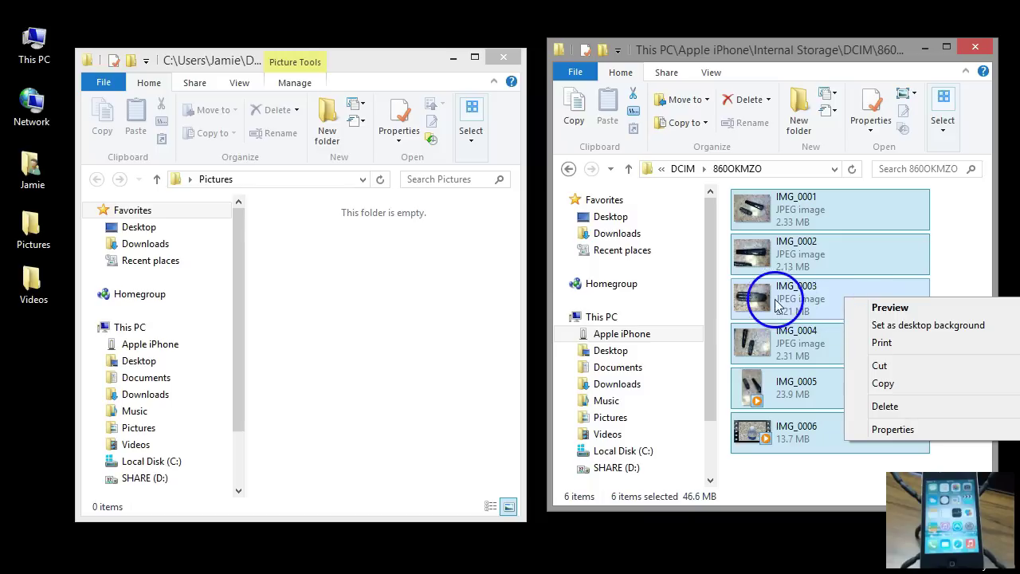
right_click(844, 267)
right_click(855, 210)
right_click(829, 337)
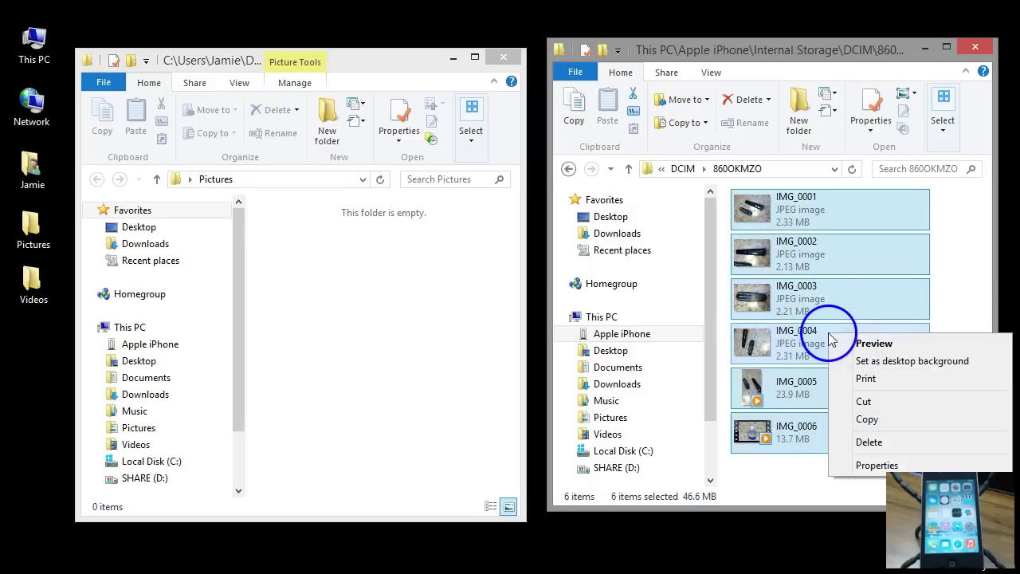
left_click(881, 399)
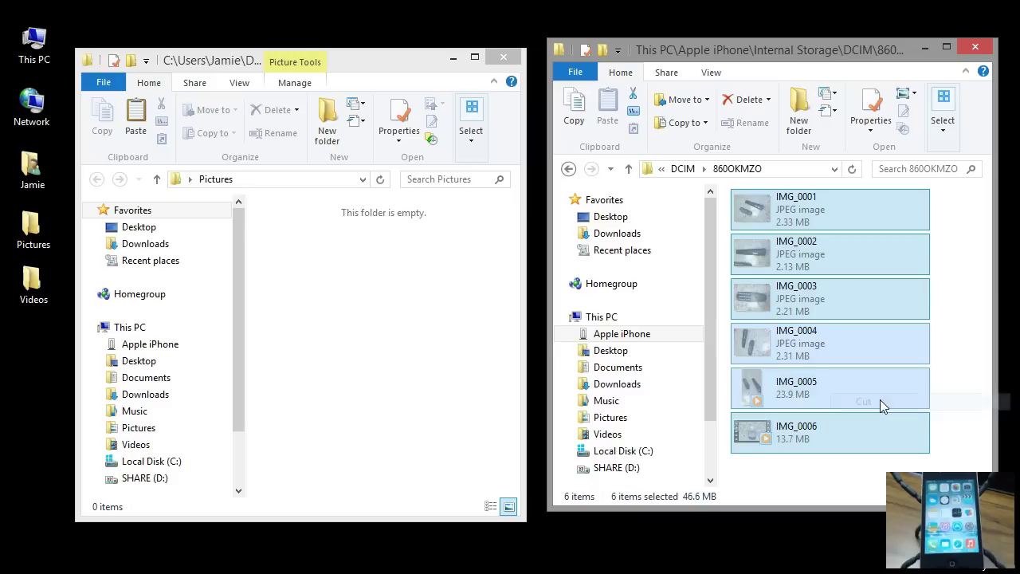
Paste the six cut files into Pictures and move the progress box aside.
right_click(358, 313)
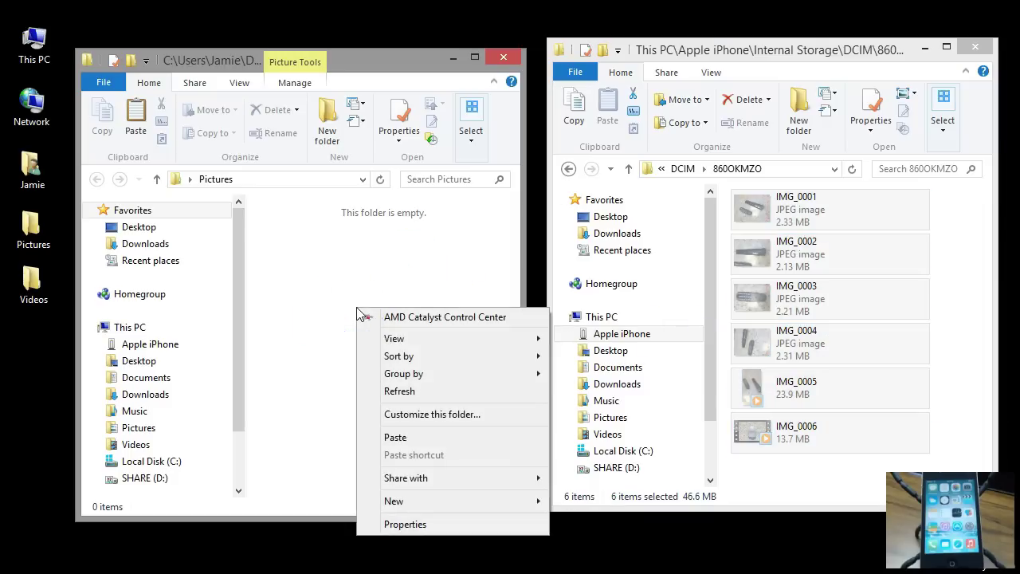
left_click(398, 445)
left_click(399, 445)
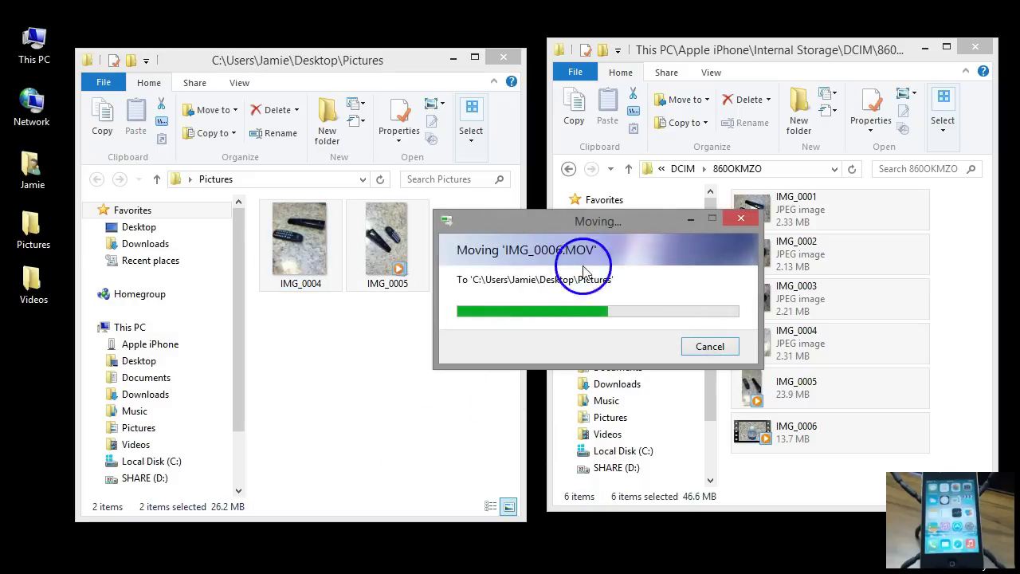
left_click_drag(614, 222, 496, 374)
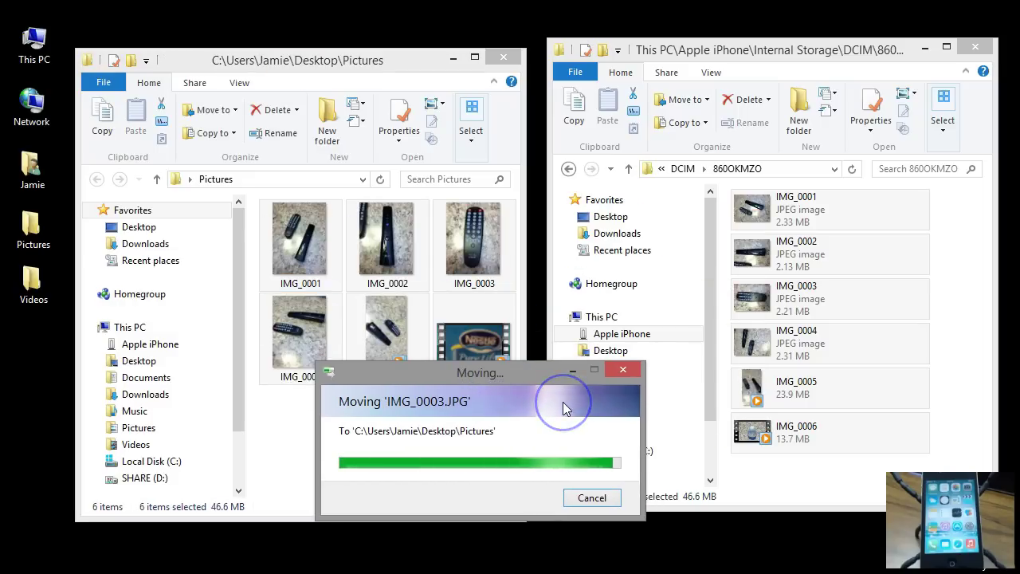